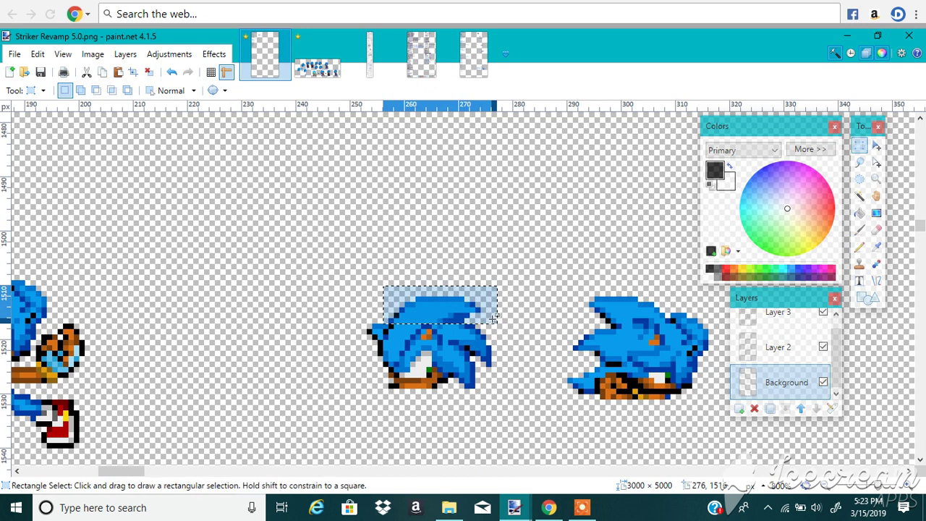
Cut the upper spikes and the 7 × 17 pixel block of side spikes off the middle head sprite.
click(474, 319)
drag(447, 319, 463, 346)
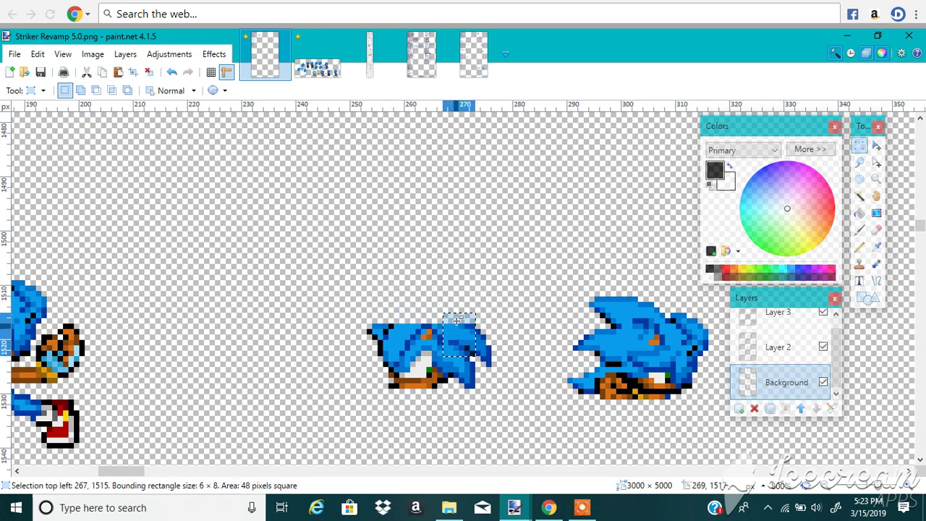
drag(454, 314, 492, 400)
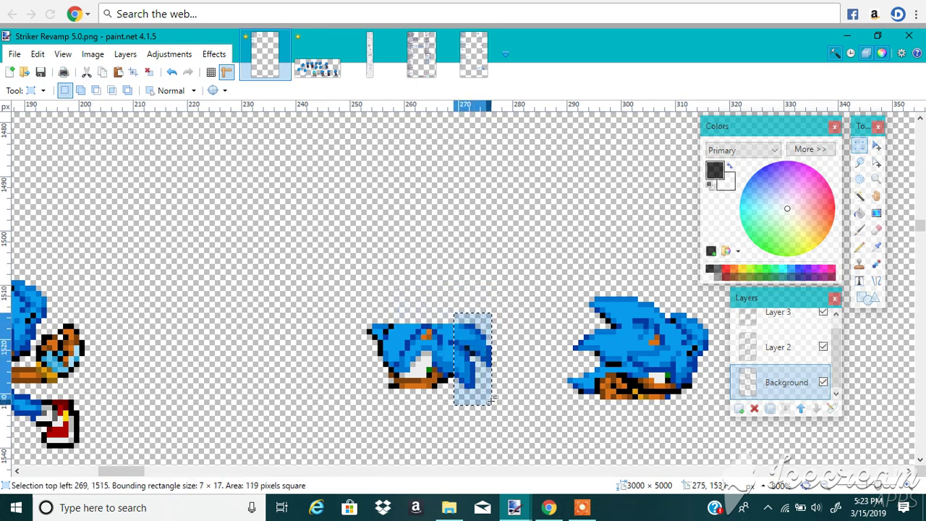
key(ctrl+x)
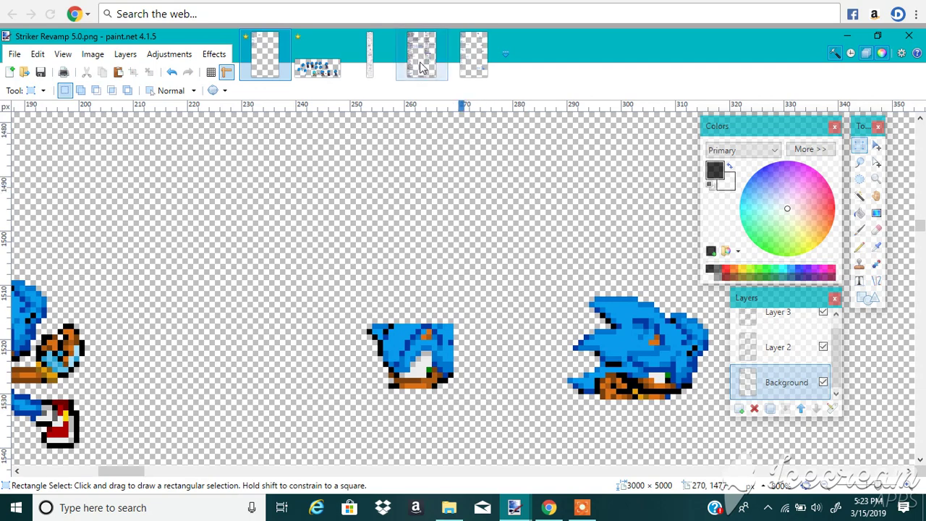
Copy the upper loose blue spike piece from Striker Finalized.png using a 17 × 10 pixel rectangular selection.
click(317, 59)
drag(453, 220, 568, 288)
click(272, 71)
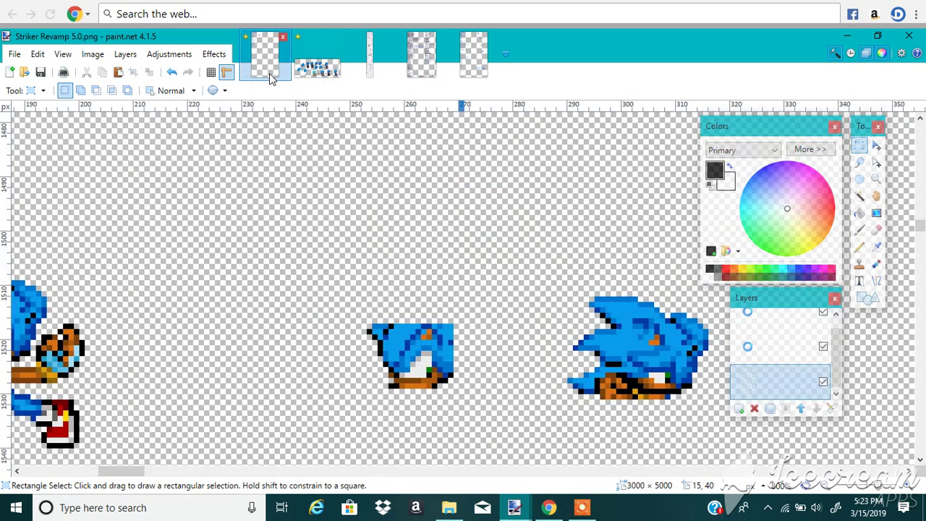
click(300, 61)
click(37, 54)
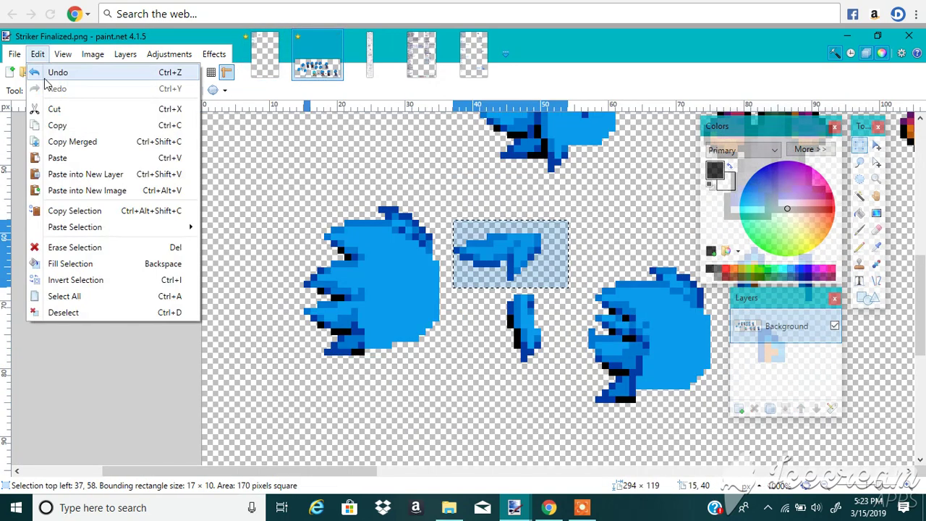
click(62, 124)
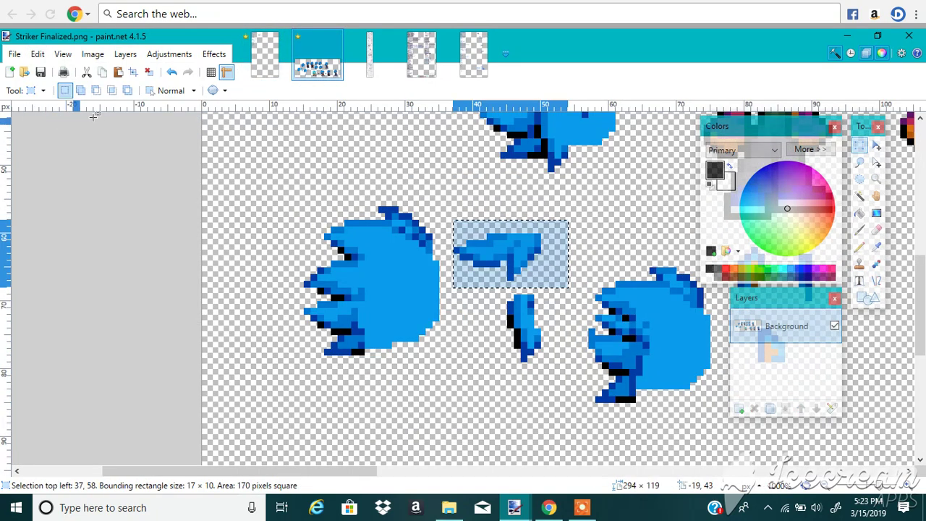
Paste the copied spike into a new layer of Striker Revamp 5.0.png and flip that layer horizontally.
click(253, 64)
click(36, 53)
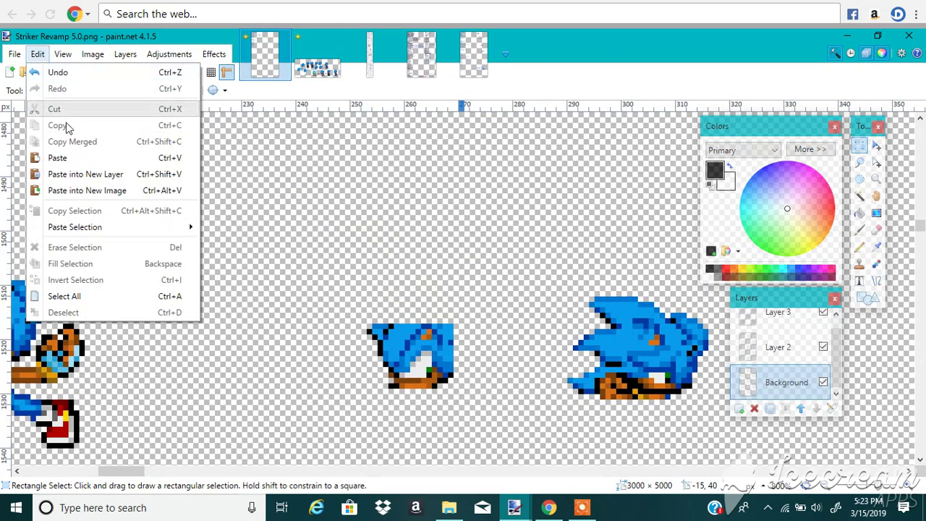
click(91, 173)
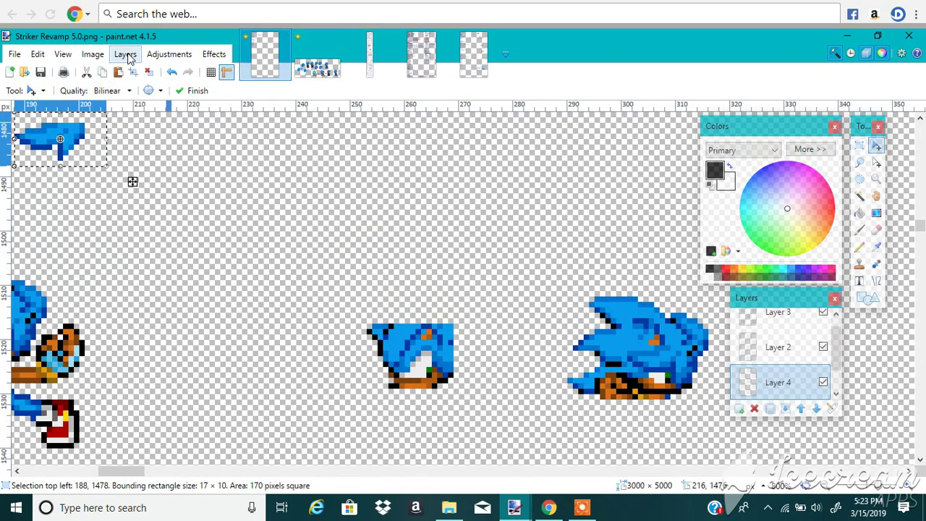
click(92, 55)
mouse_move(125, 55)
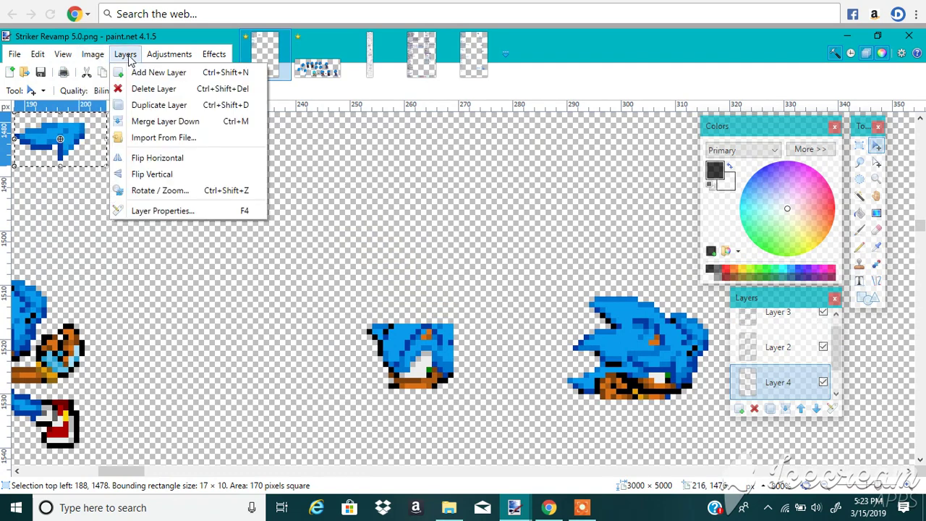
click(174, 165)
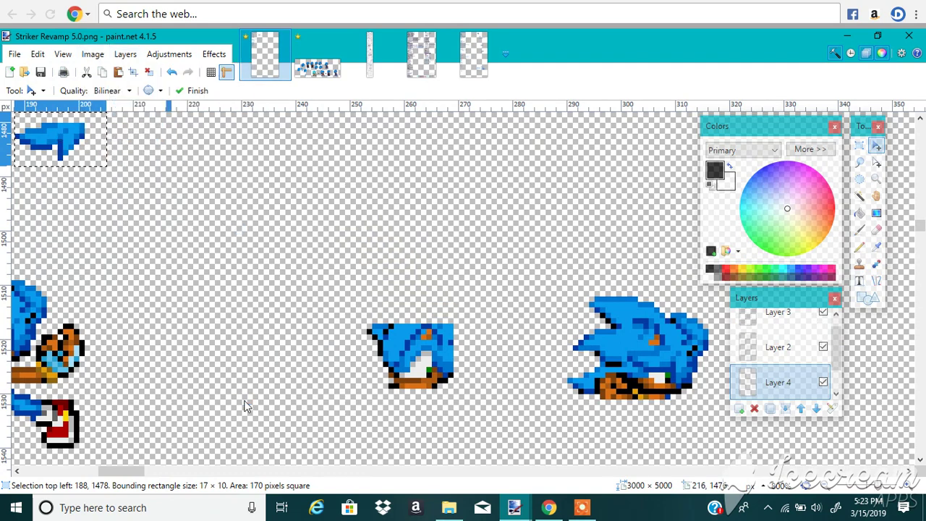
Select the mirrored spike with a 24 × 12 pixel rectangle and move it onto the middle head, selection corner at 254, 1519.
drag(134, 471, 842, 492)
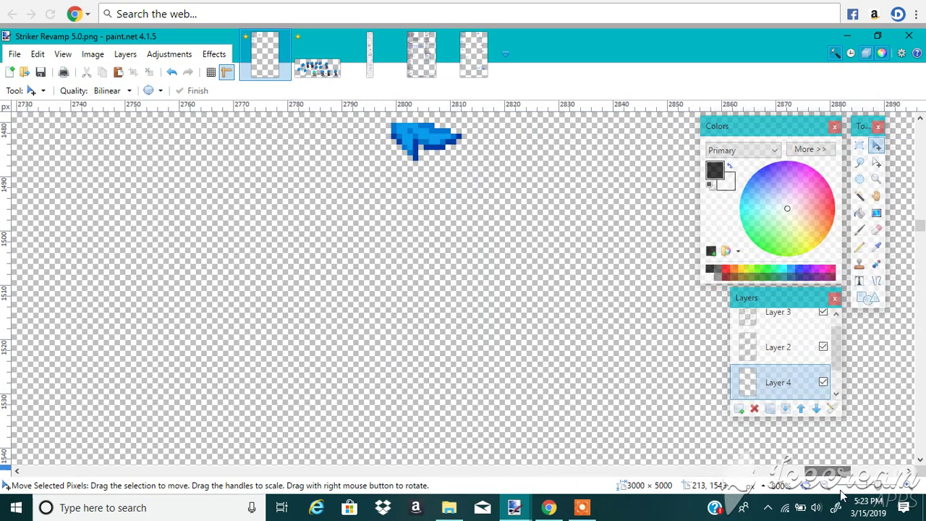
click(860, 146)
drag(385, 122, 510, 181)
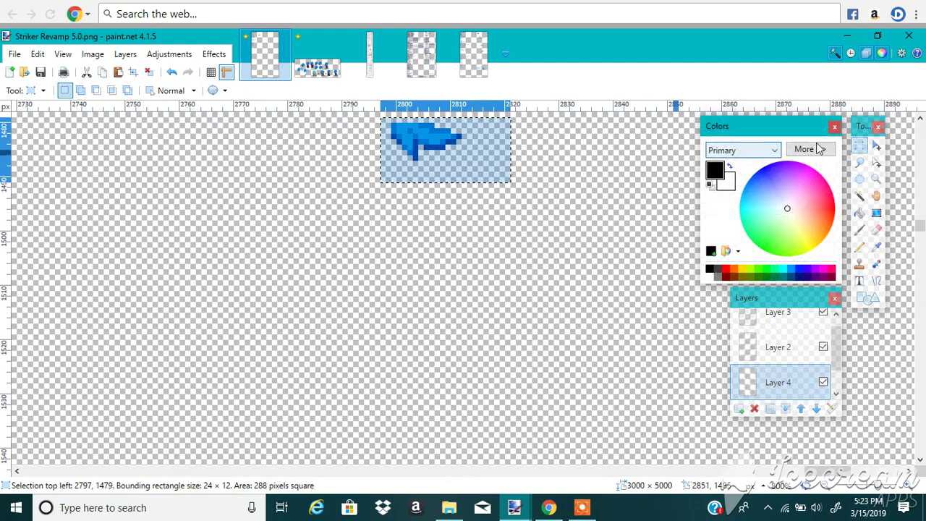
click(875, 146)
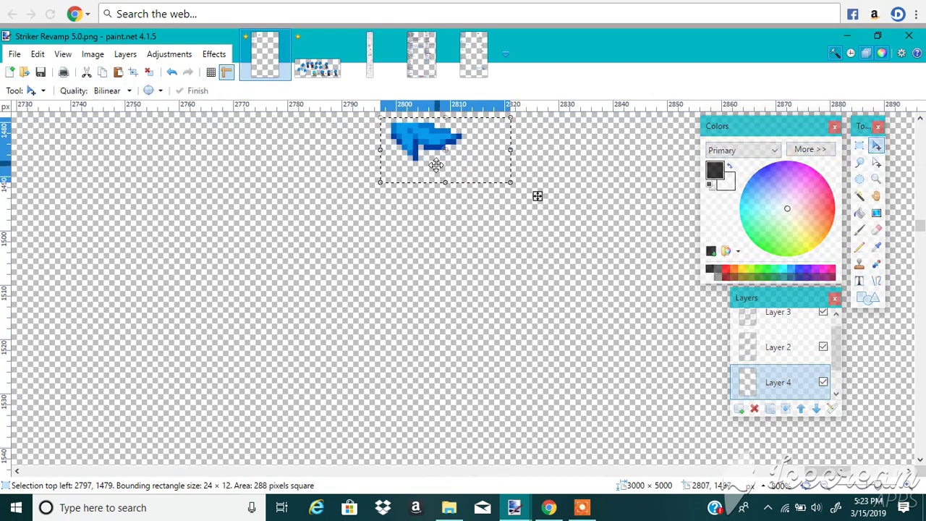
drag(538, 196, 625, 412)
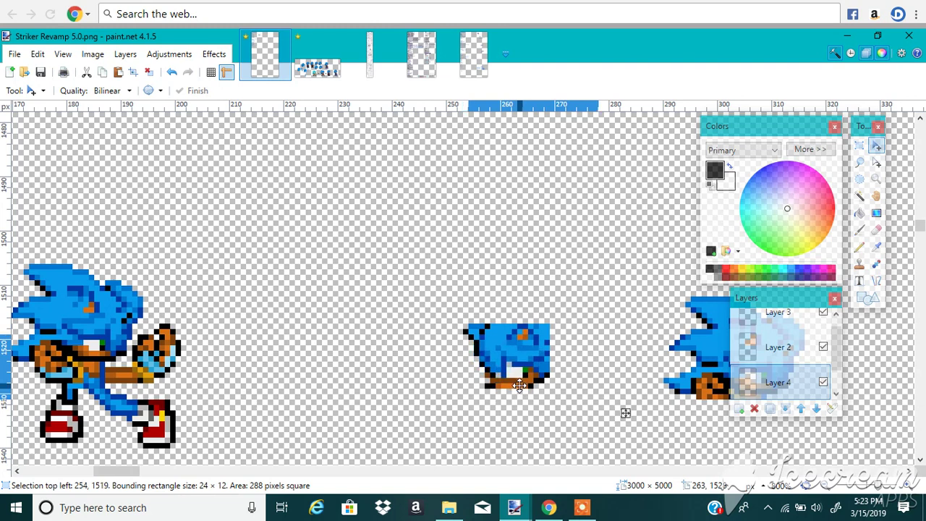
mouse_move(625, 412)
mouse_down()
mouse_move(620, 418)
mouse_move(625, 412)
mouse_up()
drag(625, 412, 625, 418)
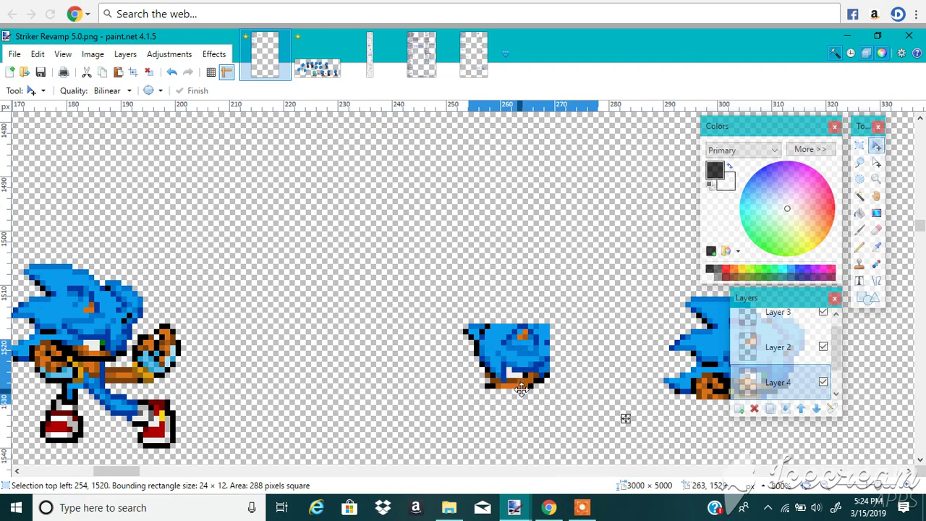
drag(625, 418, 625, 412)
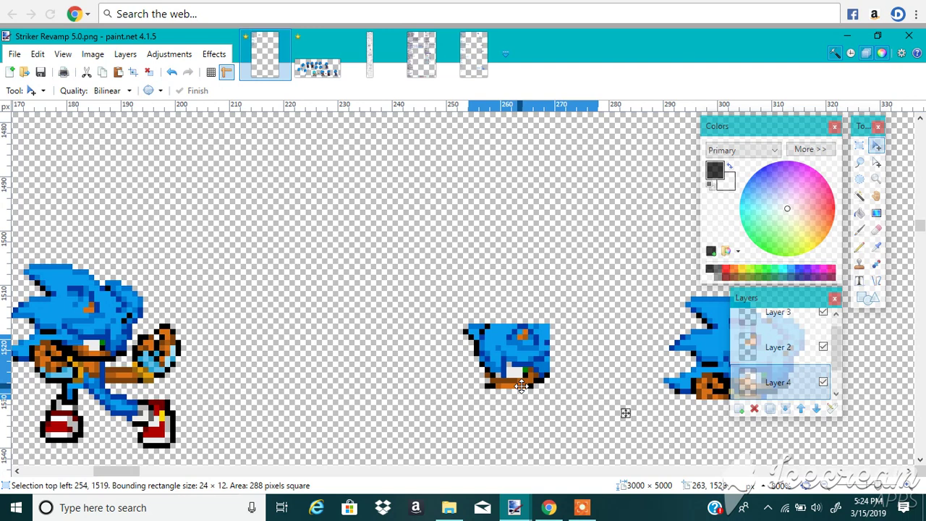
click(521, 387)
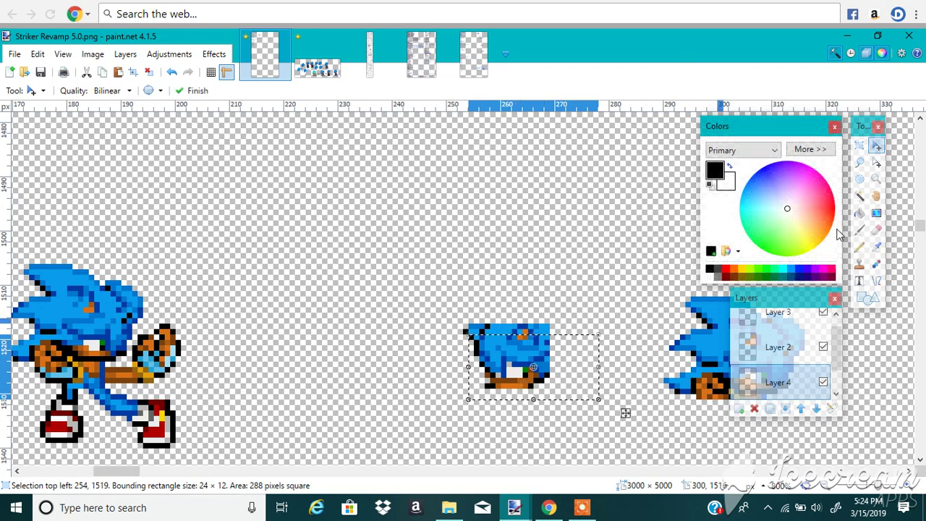
Deselect the placed spike and flatten the image into a single layer.
click(860, 146)
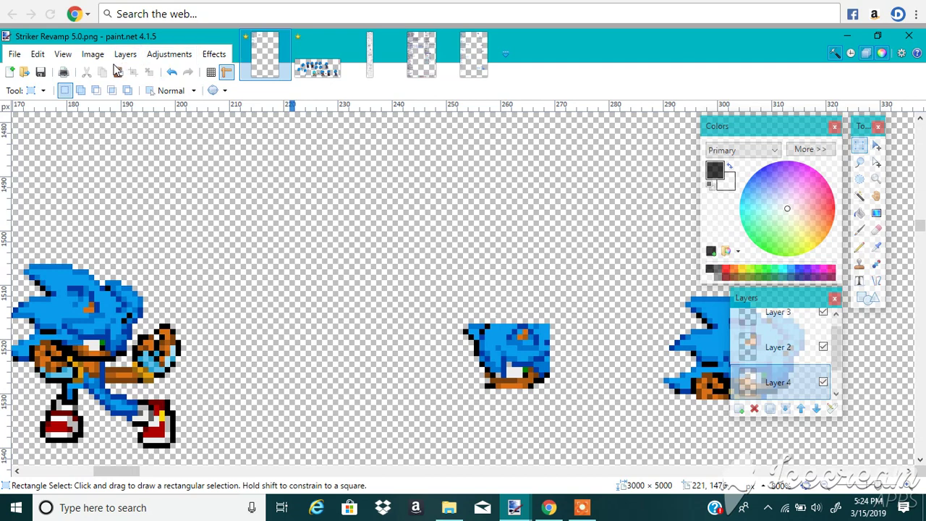
click(93, 55)
click(110, 215)
Copy the small curved spike near the lower edge of Striker Finalized.png using an 11 × 14 pixel rectangular selection.
click(316, 69)
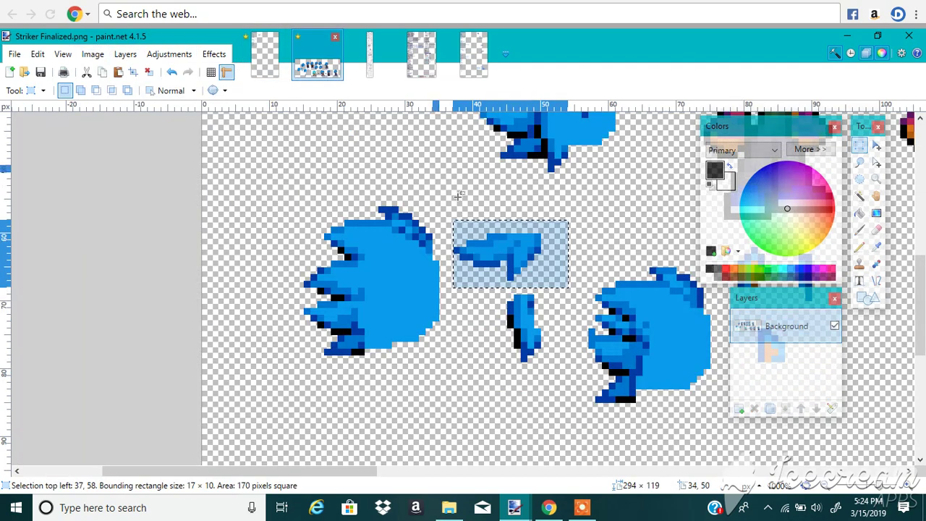
scroll(571, 268, down, 3)
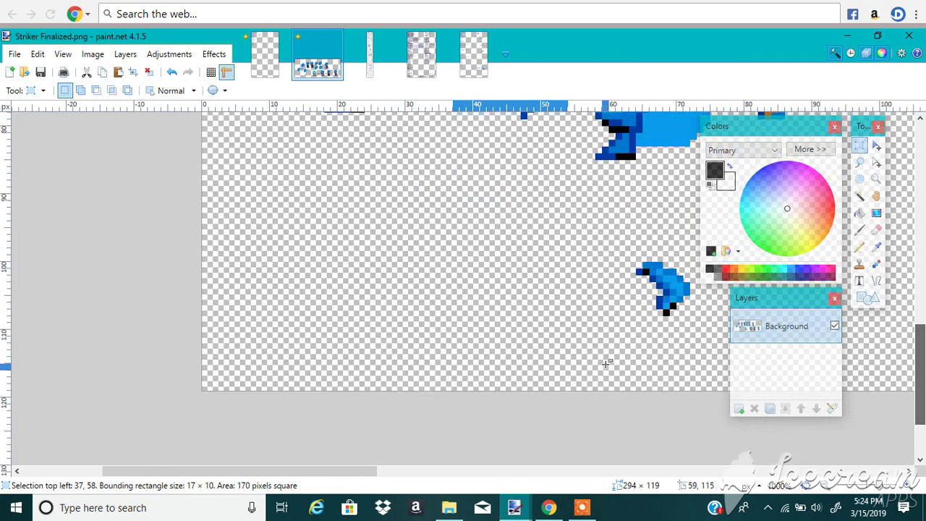
drag(616, 249, 690, 342)
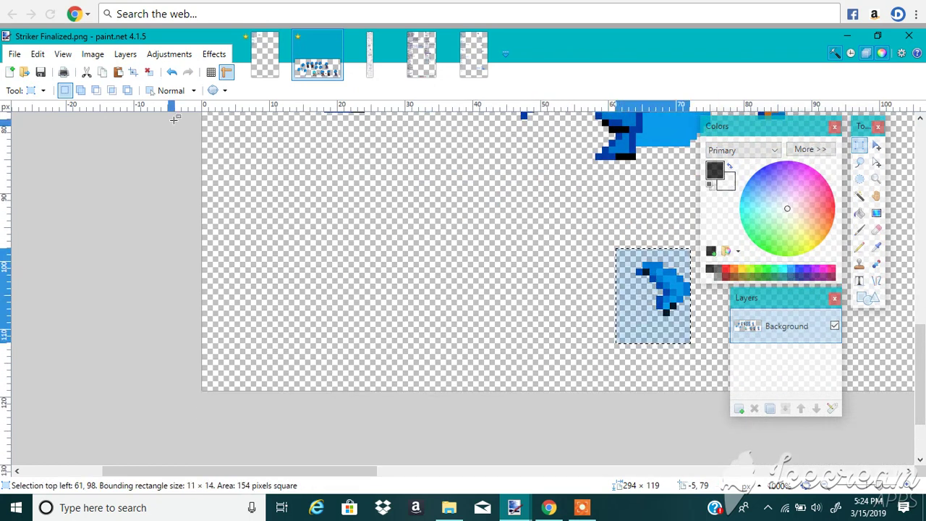
click(38, 54)
click(61, 127)
Paste the curved spike into a new layer of Striker Revamp 5.0.png and flip the layer horizontally.
click(273, 69)
click(38, 54)
click(85, 143)
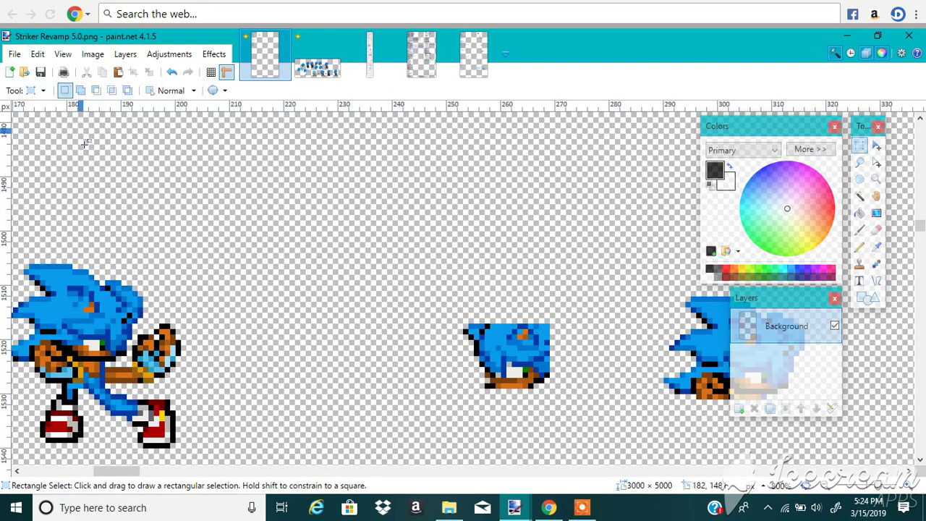
click(38, 54)
click(92, 173)
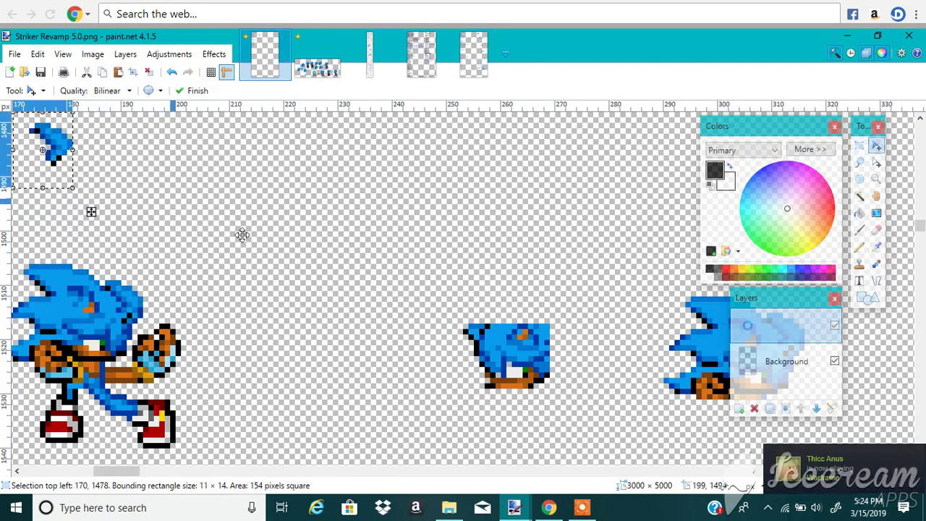
click(125, 54)
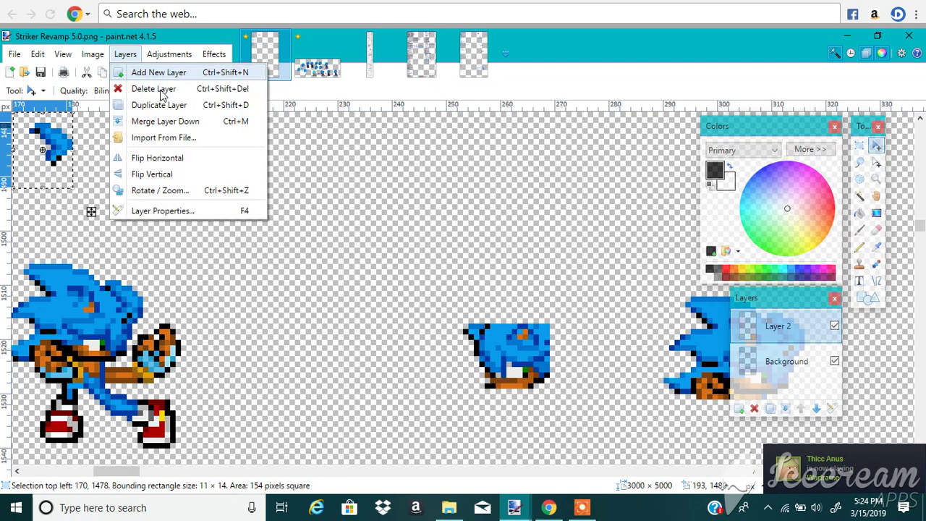
click(180, 157)
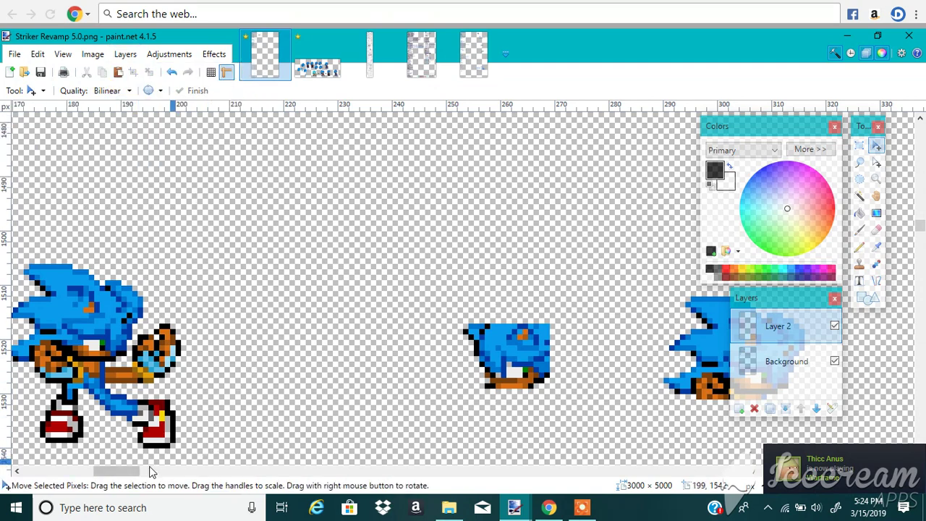
Move the mirrored curved spike onto the back of the middle head, selection corner at 253, 1515, and flatten the image.
drag(138, 471, 887, 470)
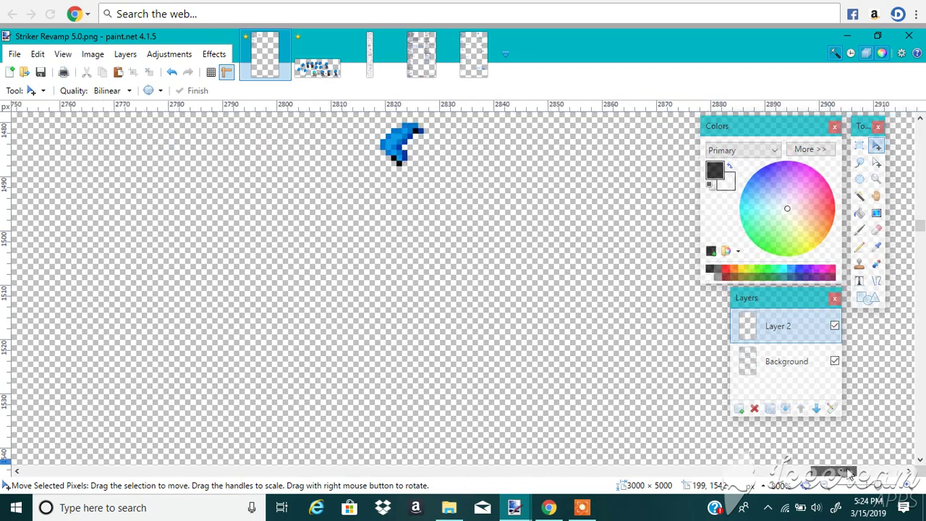
key(s)
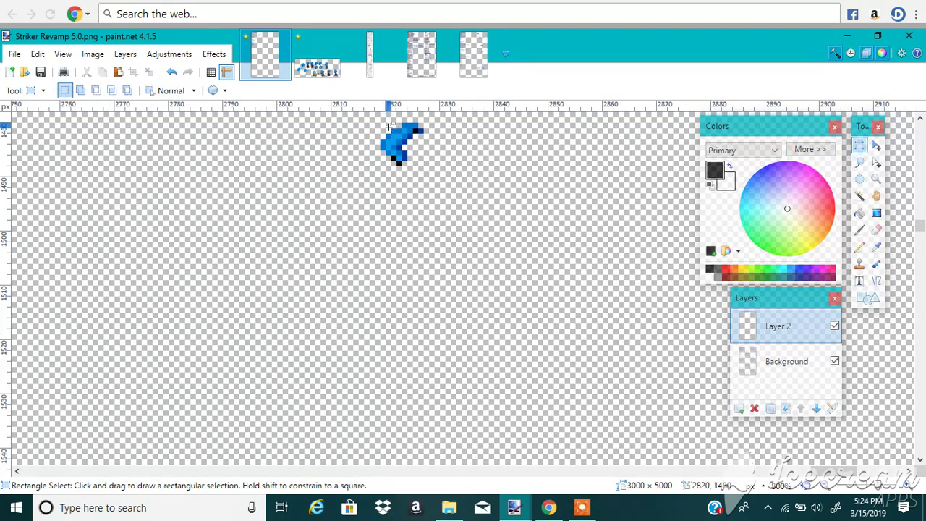
drag(374, 125, 471, 193)
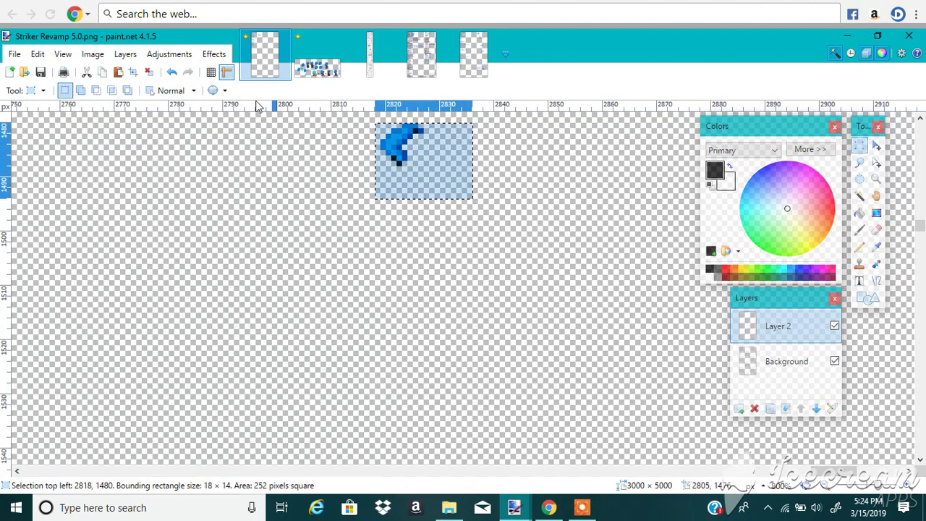
click(876, 146)
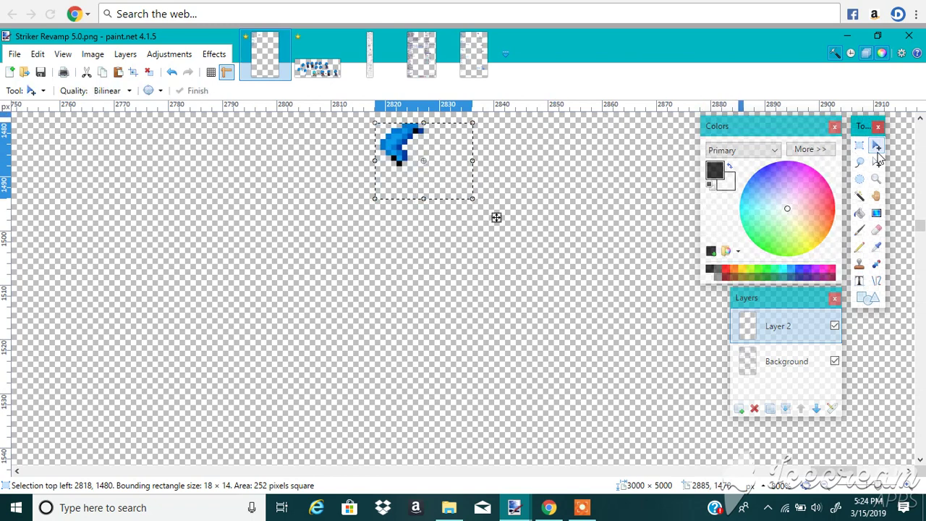
drag(400, 177, 467, 368)
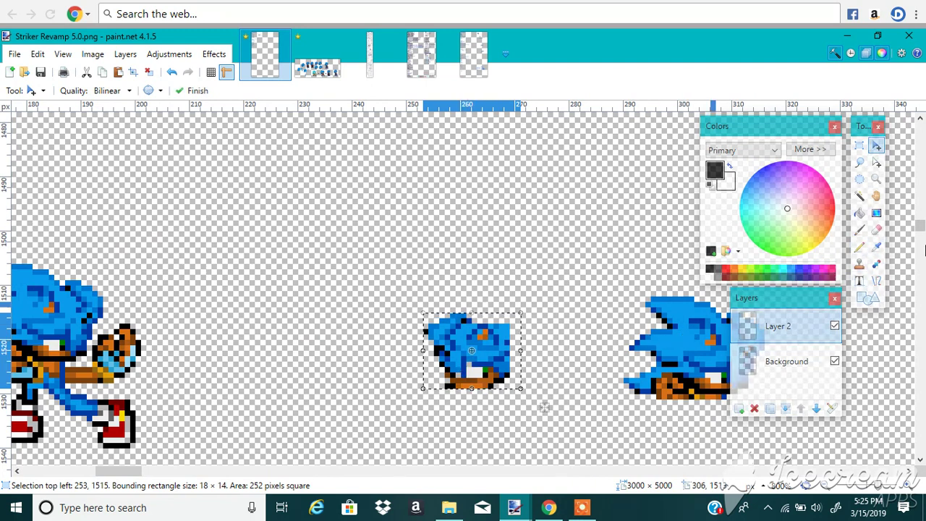
click(90, 58)
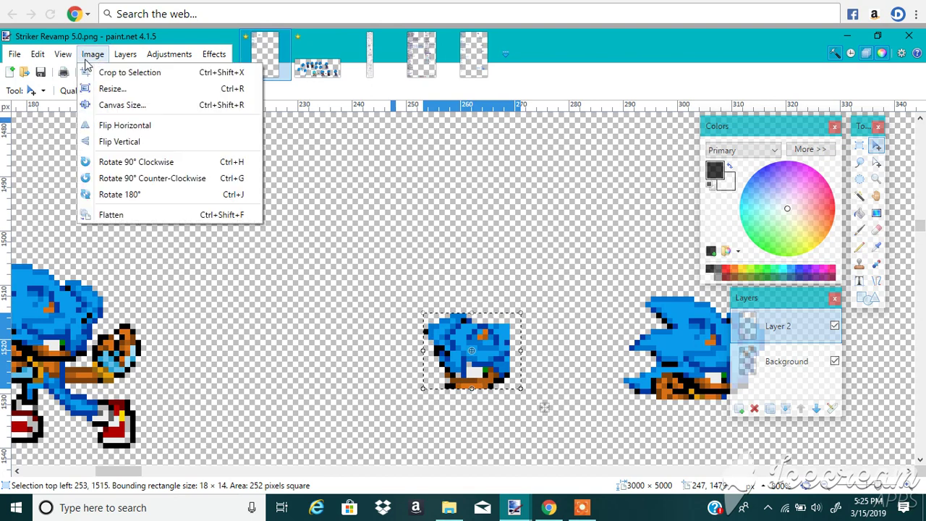
click(127, 215)
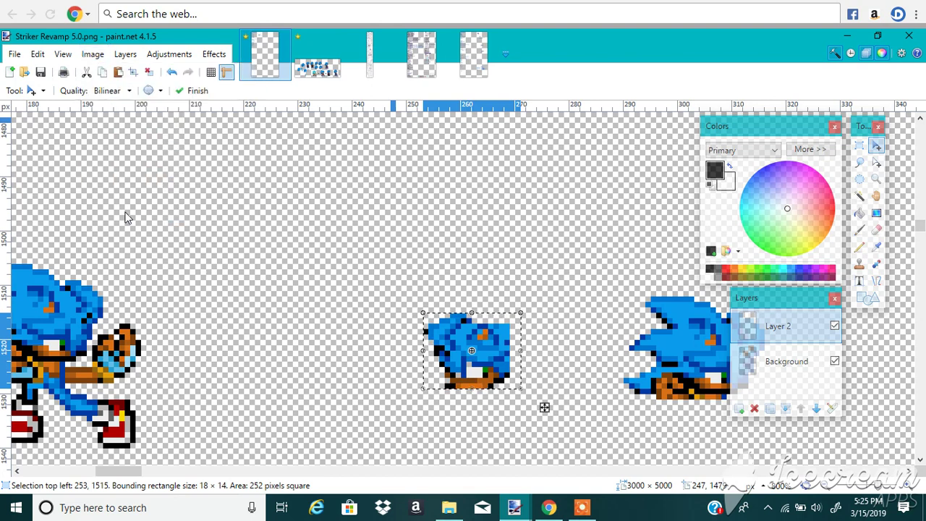
Sample the light blue from the neighbouring complete head as the primary colour.
click(876, 247)
click(680, 347)
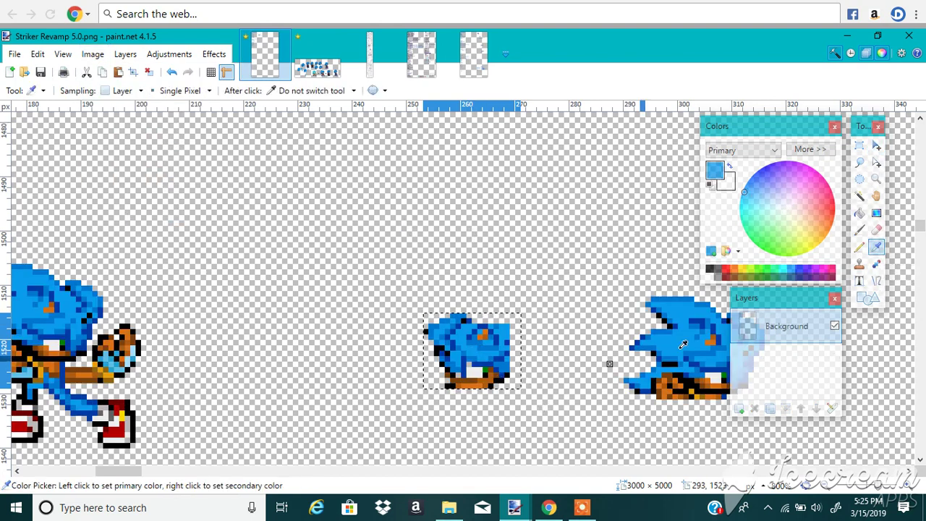
click(859, 246)
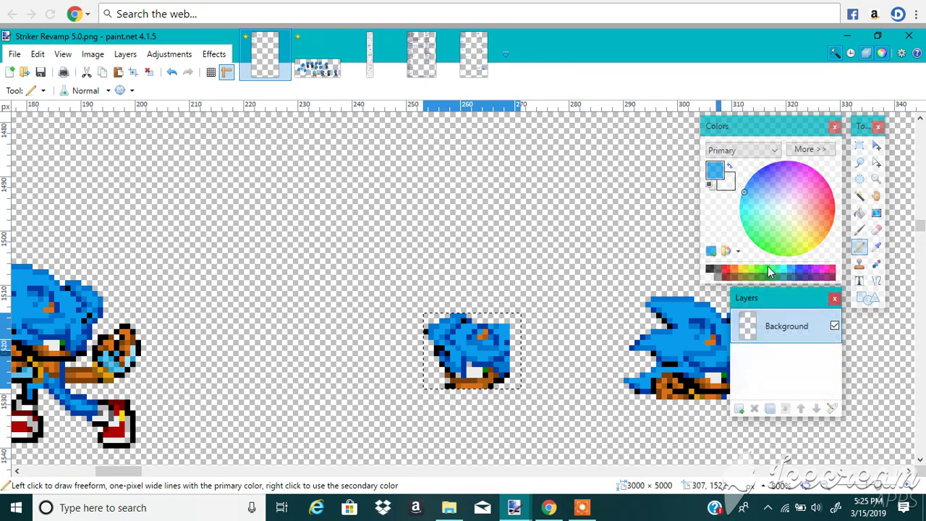
click(860, 147)
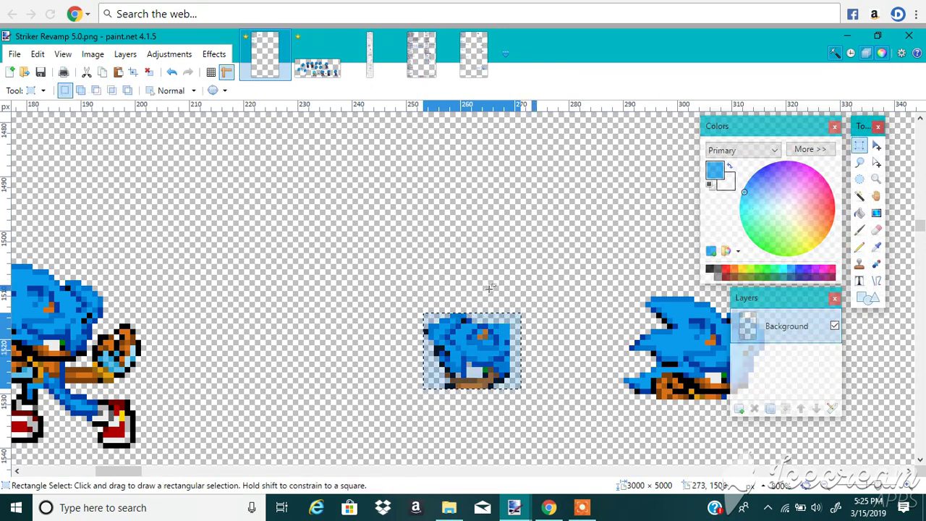
Clear the selection and pencil a medium-blue outline arching from the middle head's back spike over its top, undoing the misplaced last pixel.
click(487, 287)
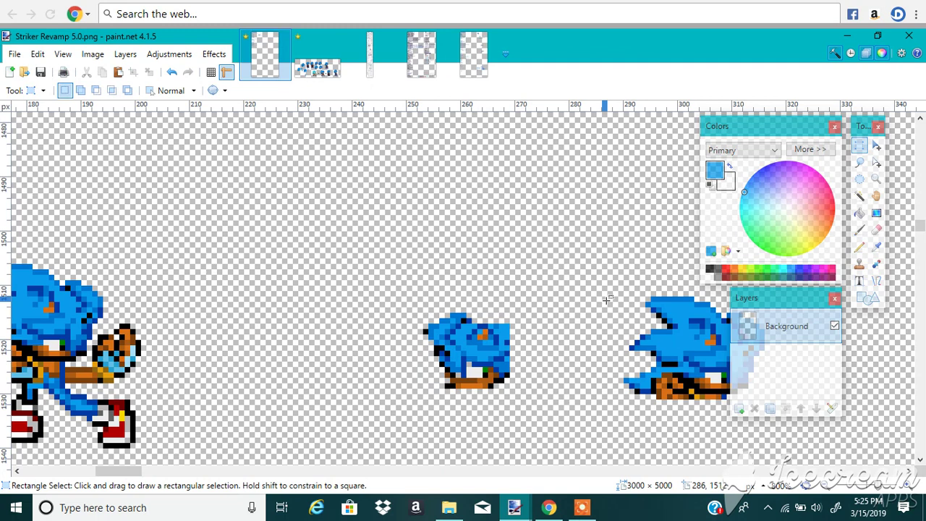
click(876, 247)
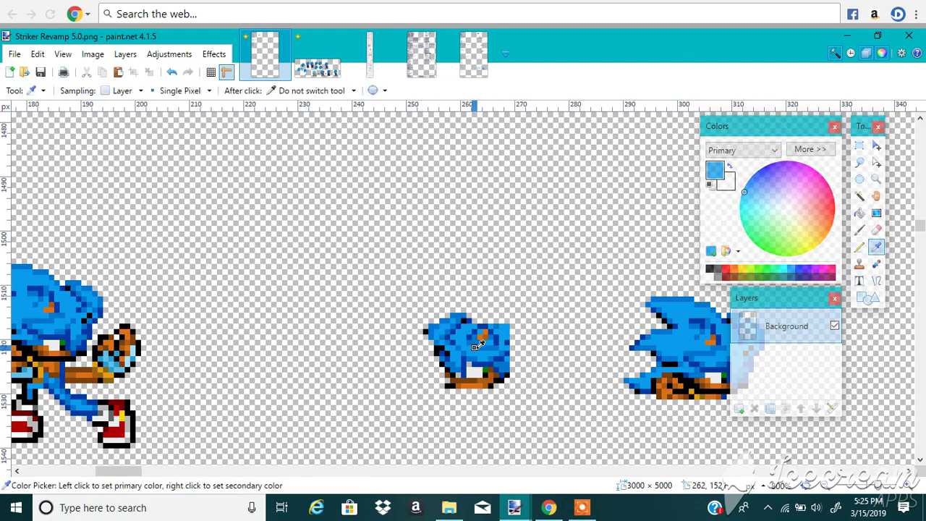
click(476, 340)
key(p)
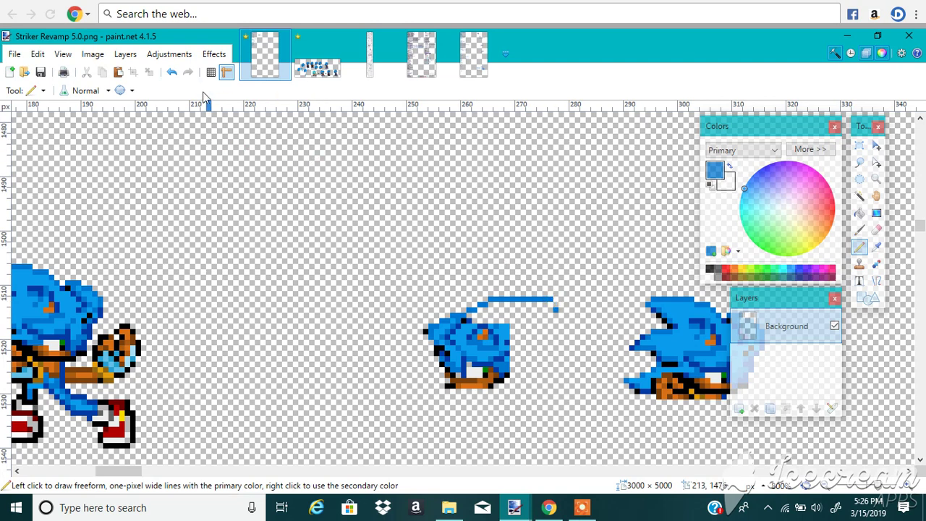
click(173, 73)
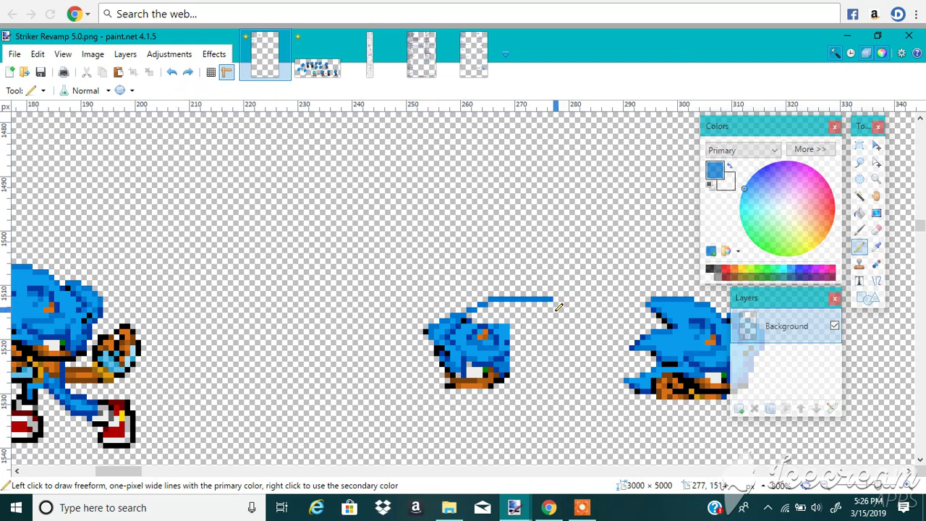
Pencil the underside of the new upper spike, using sampled dark blue near the tip and black in toward the notch.
click(876, 247)
click(675, 323)
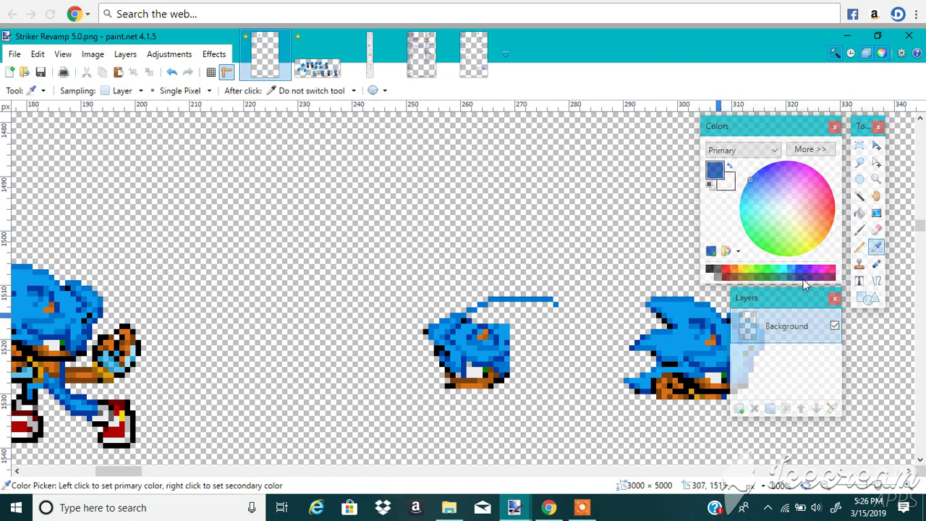
click(859, 247)
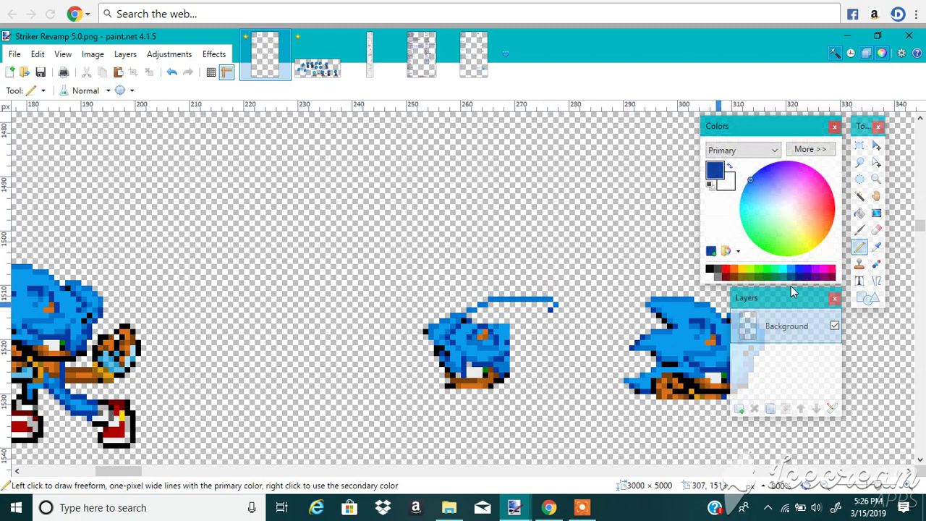
click(876, 247)
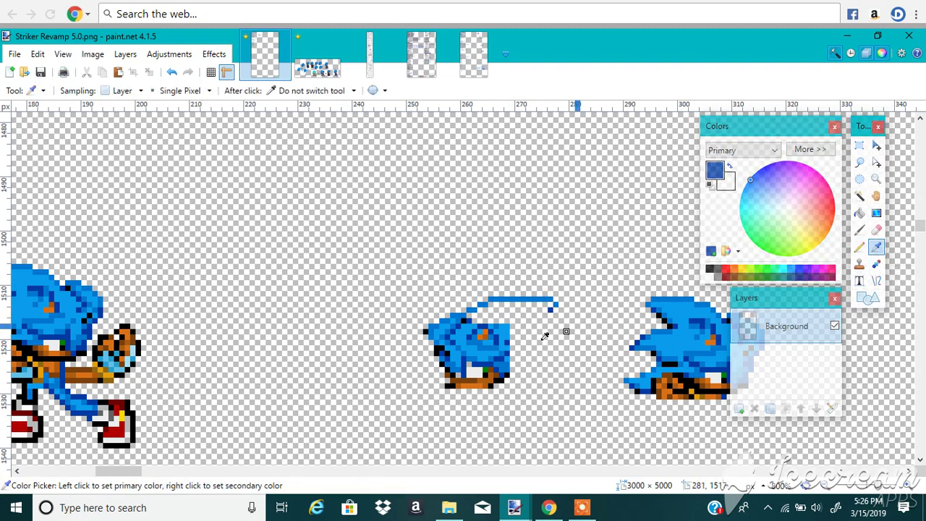
click(509, 370)
click(859, 247)
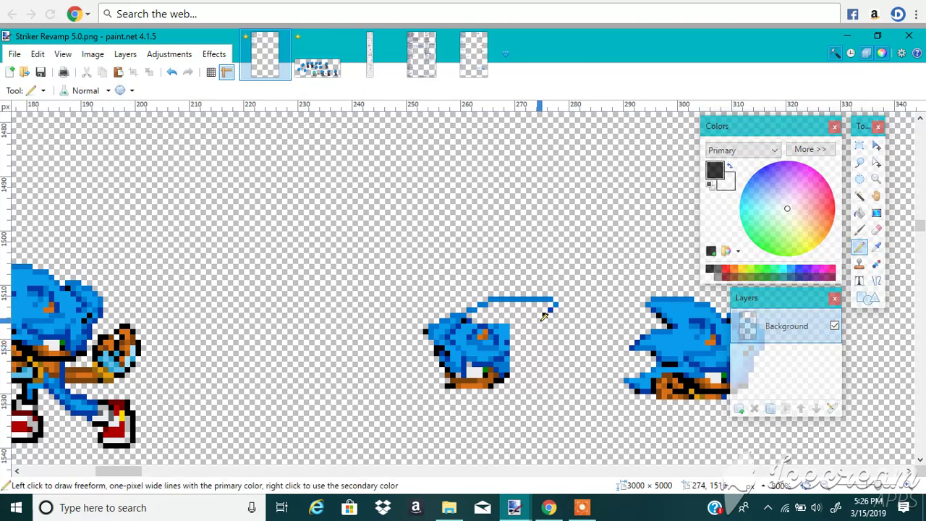
drag(542, 319, 539, 323)
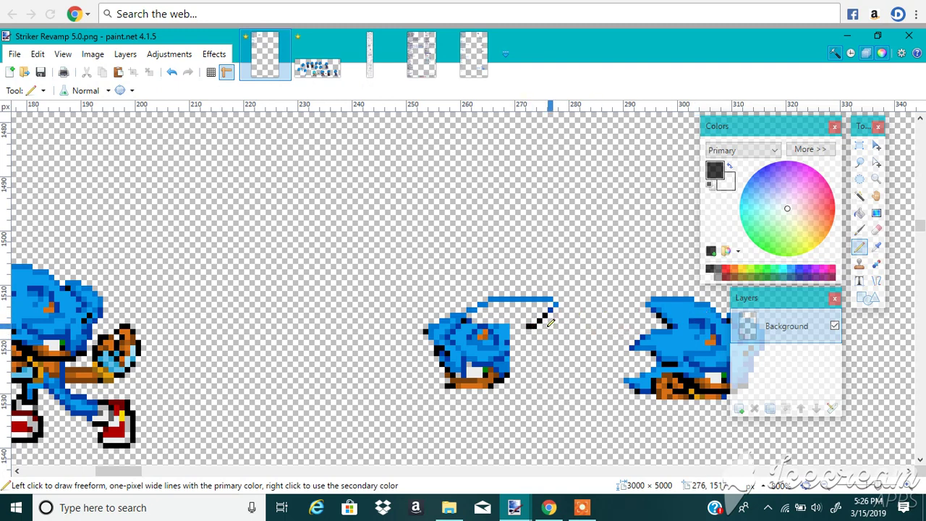
Pencil the upper edge of the second spike, medium blue outward from the notch and dark blue down to the tip.
click(876, 247)
click(649, 330)
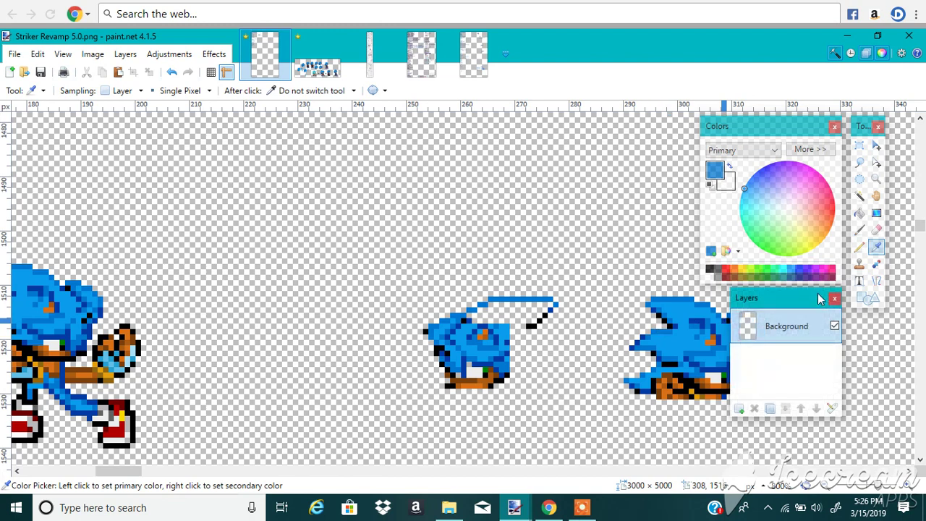
click(859, 248)
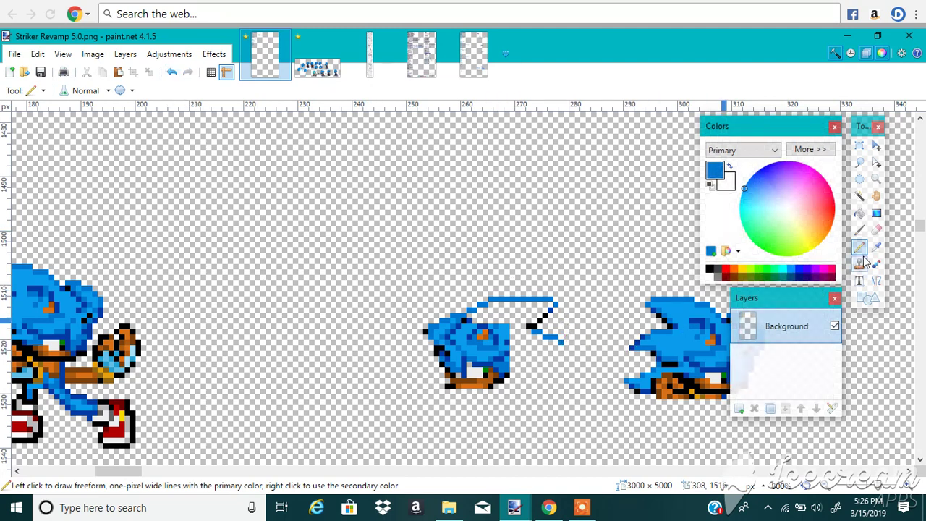
key(k)
click(644, 332)
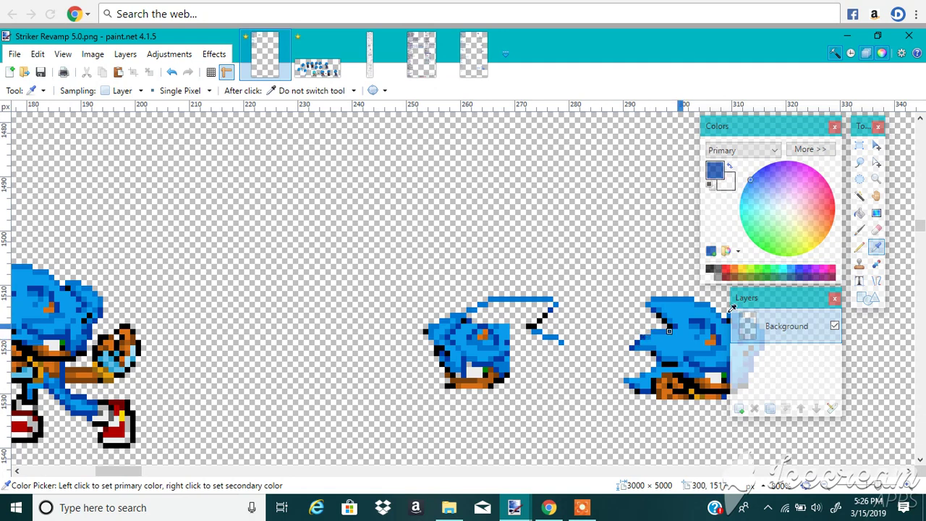
click(859, 247)
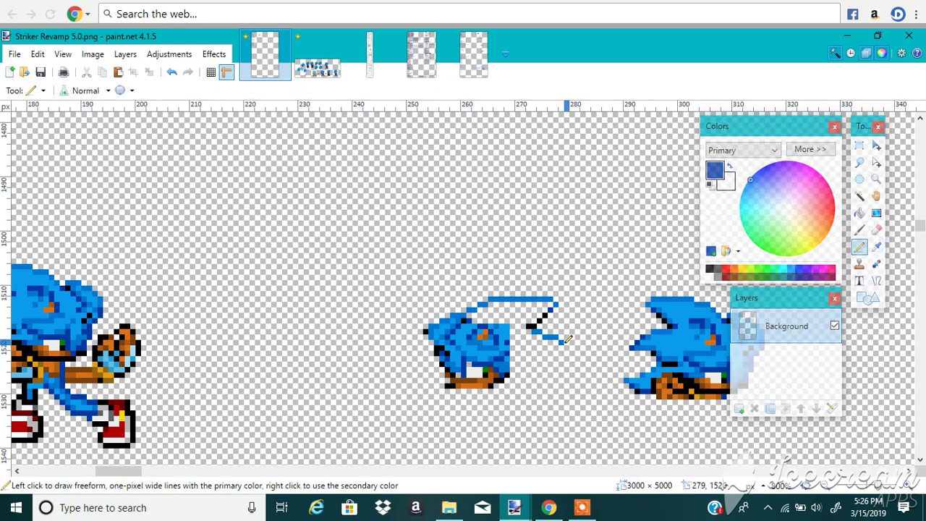
click(567, 342)
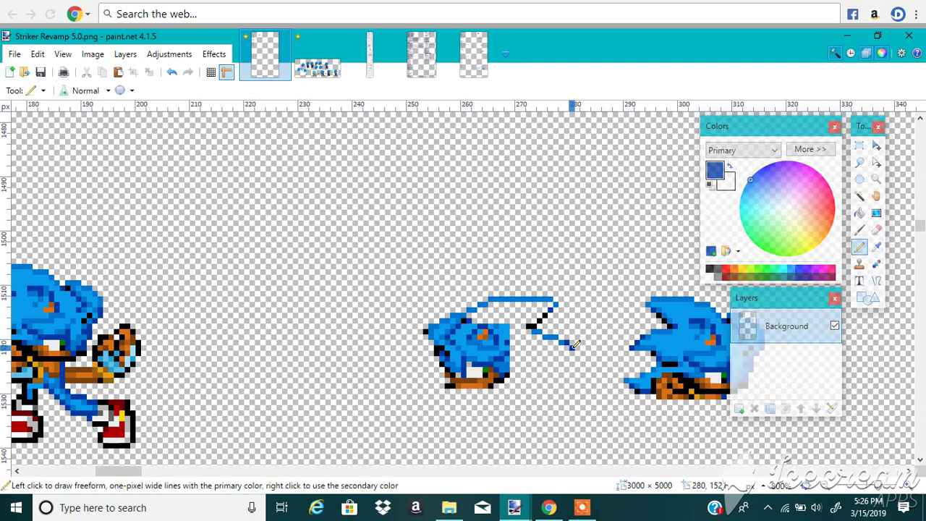
click(577, 352)
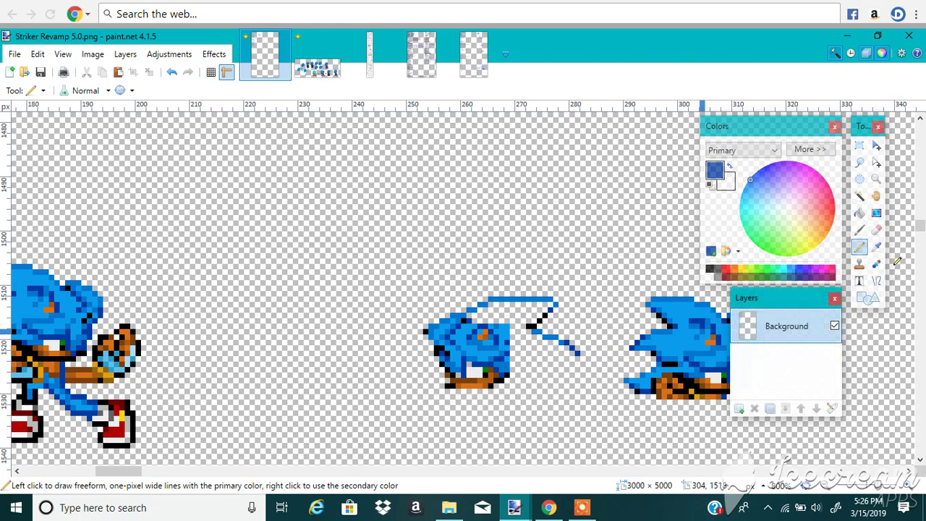
Pencil the second spike's underside inward from the tip in medium blue, with a black pixel at its inner end.
click(875, 246)
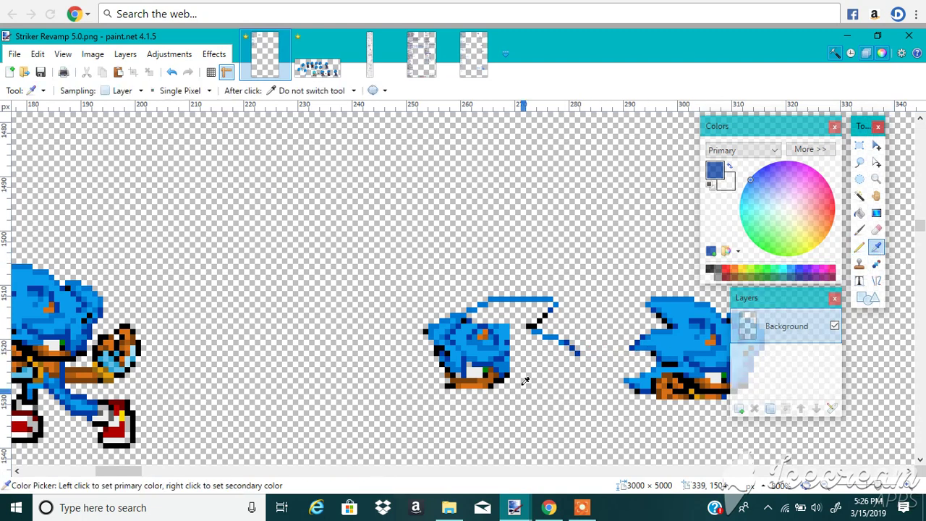
click(640, 345)
click(858, 247)
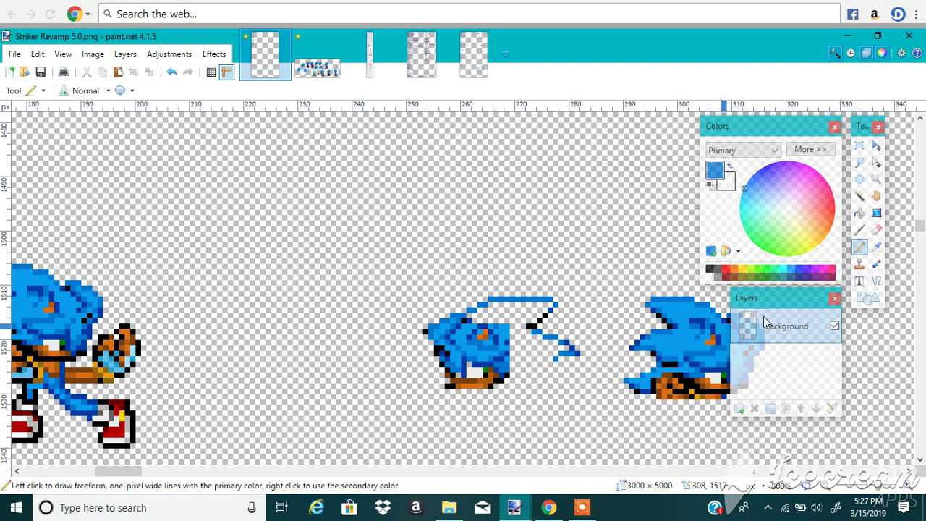
click(876, 247)
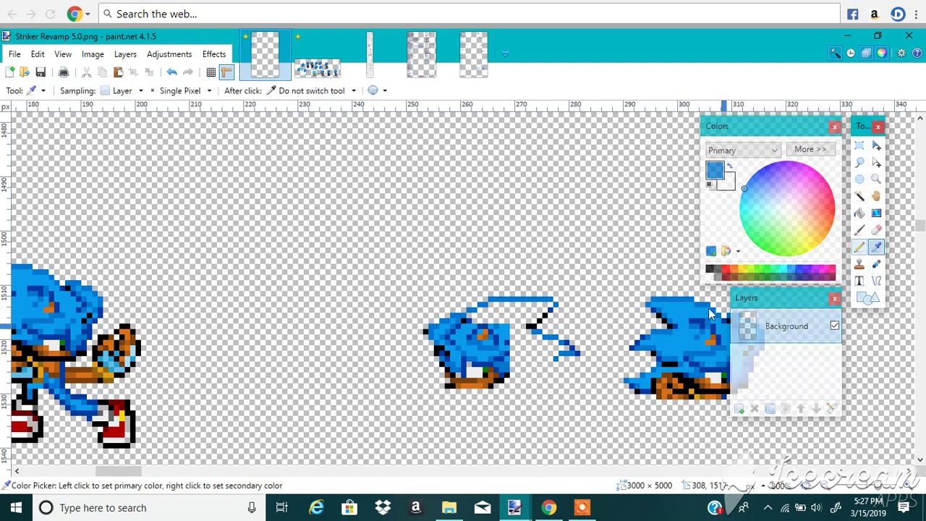
click(534, 323)
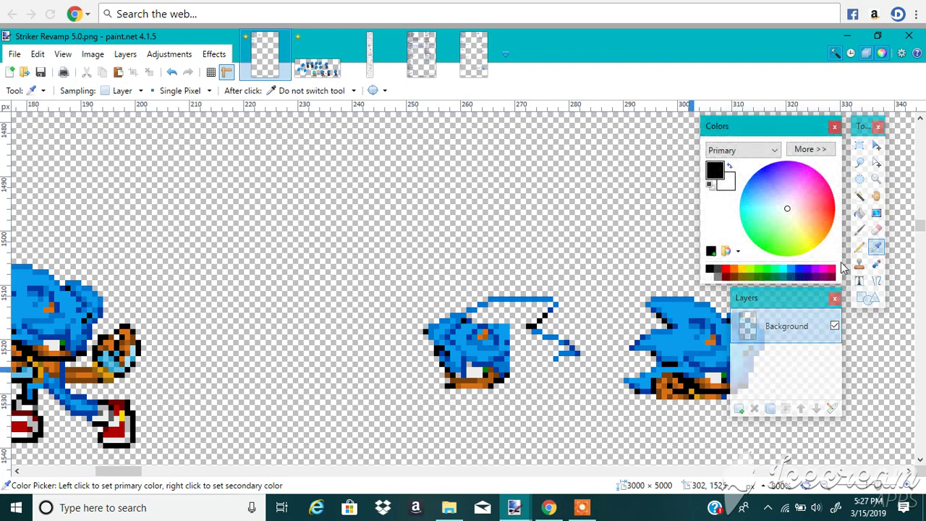
click(859, 247)
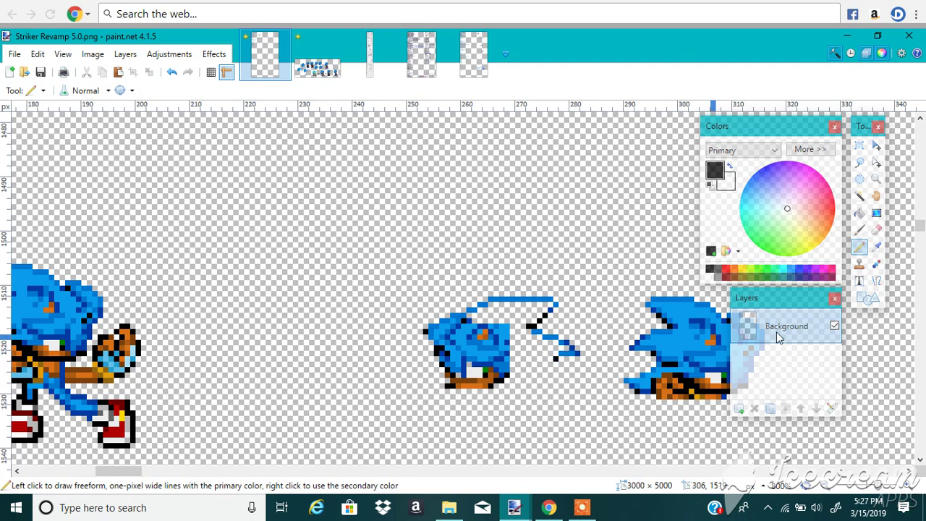
click(876, 247)
click(578, 345)
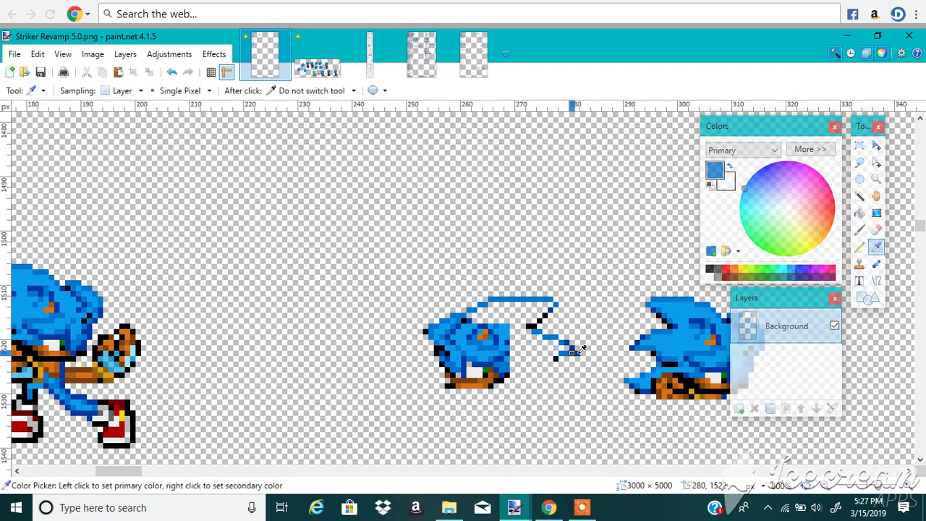
key(p)
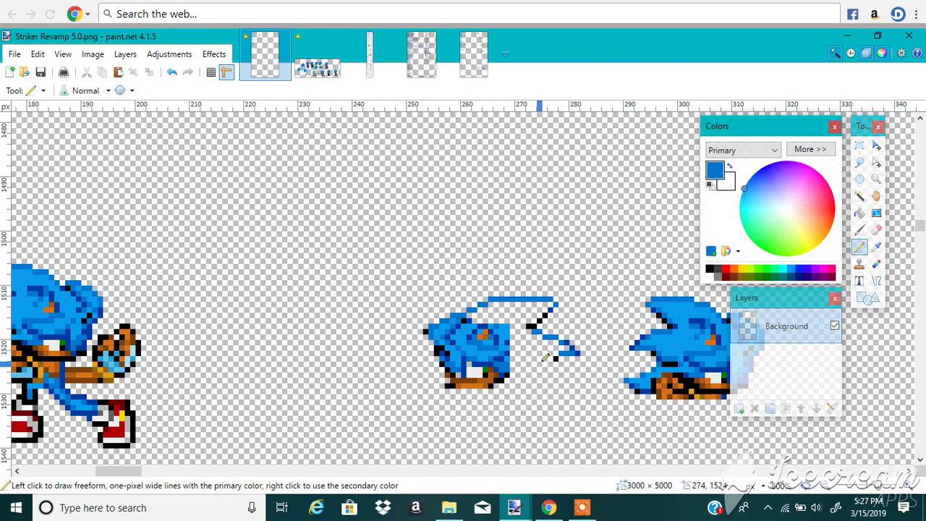
Extend the second spike's underside down to the next notch with a dark-blue pixel and a short black line.
click(876, 247)
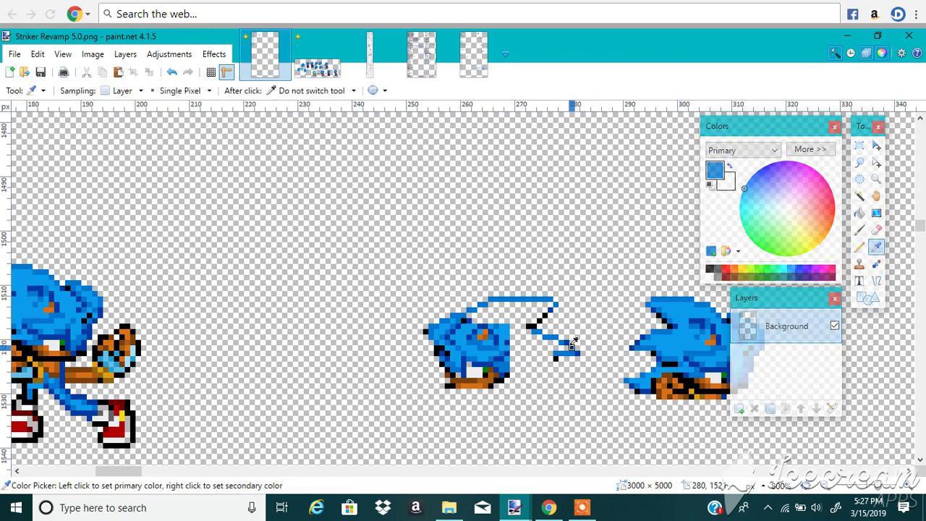
click(578, 349)
click(577, 351)
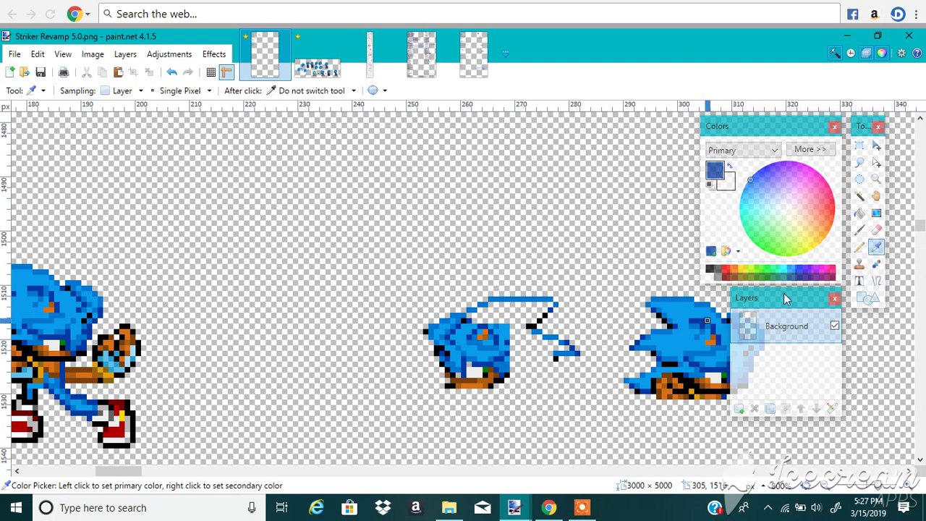
key(p)
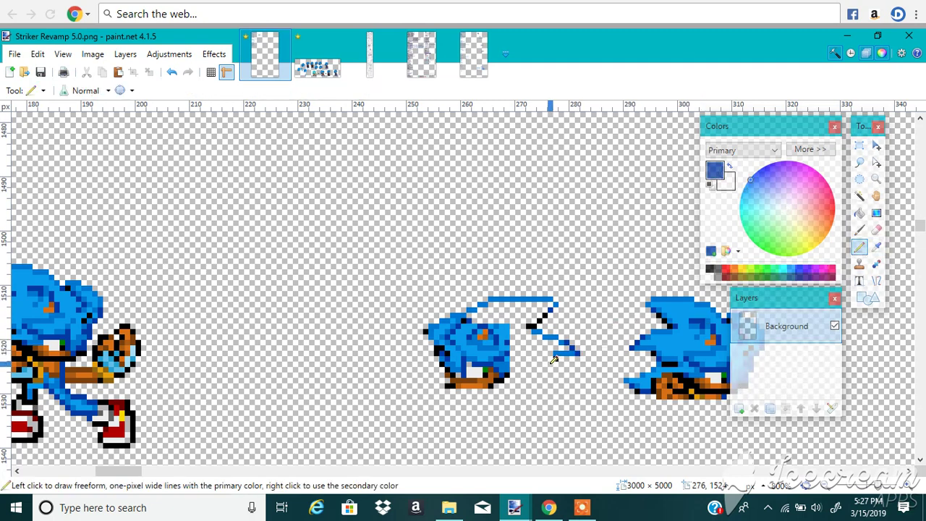
click(876, 247)
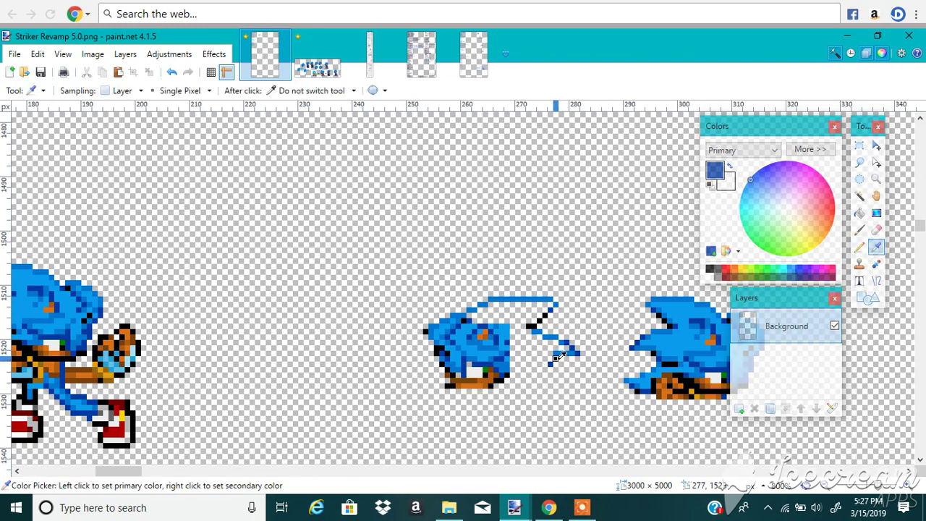
click(554, 362)
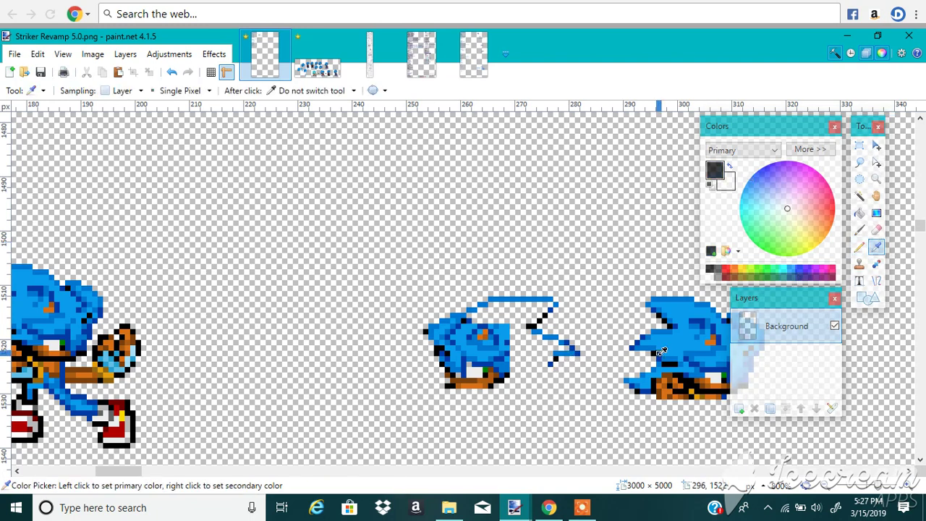
click(859, 246)
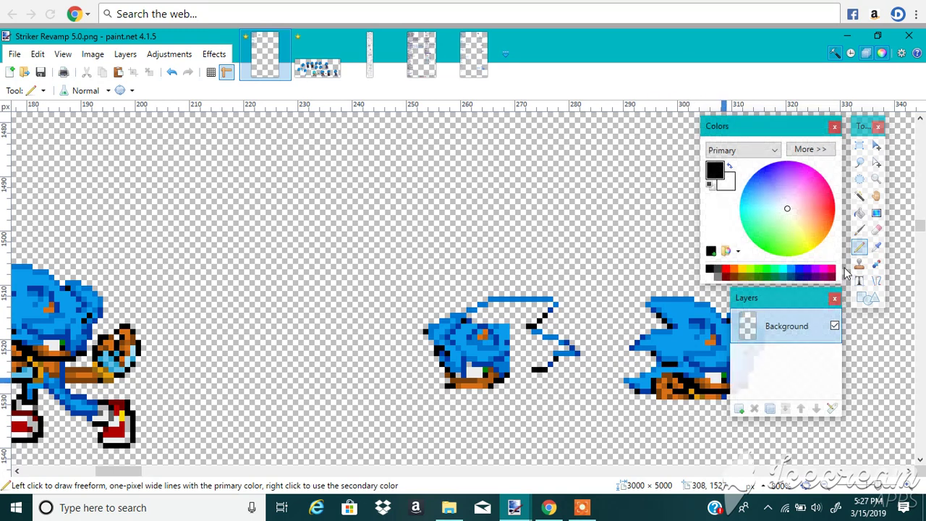
Sample the medium blue of the spike outline as the primary colour.
click(876, 246)
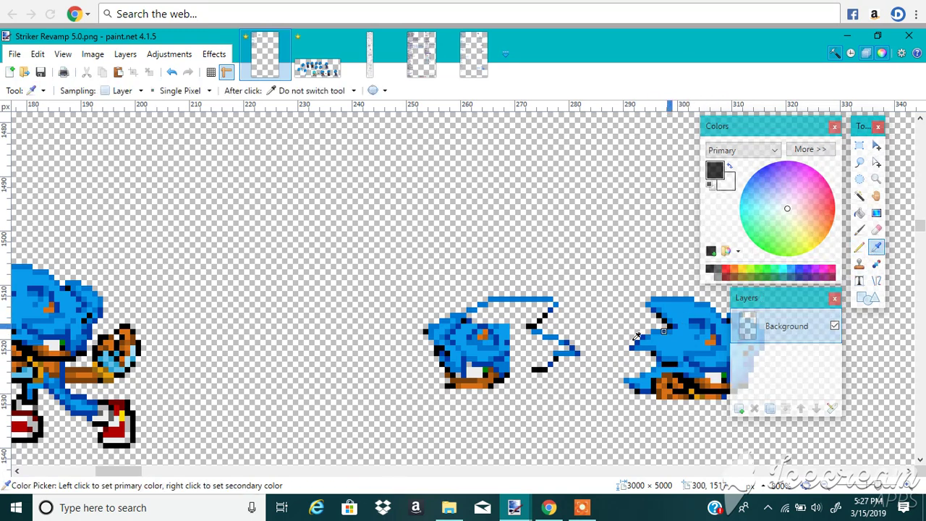
click(569, 351)
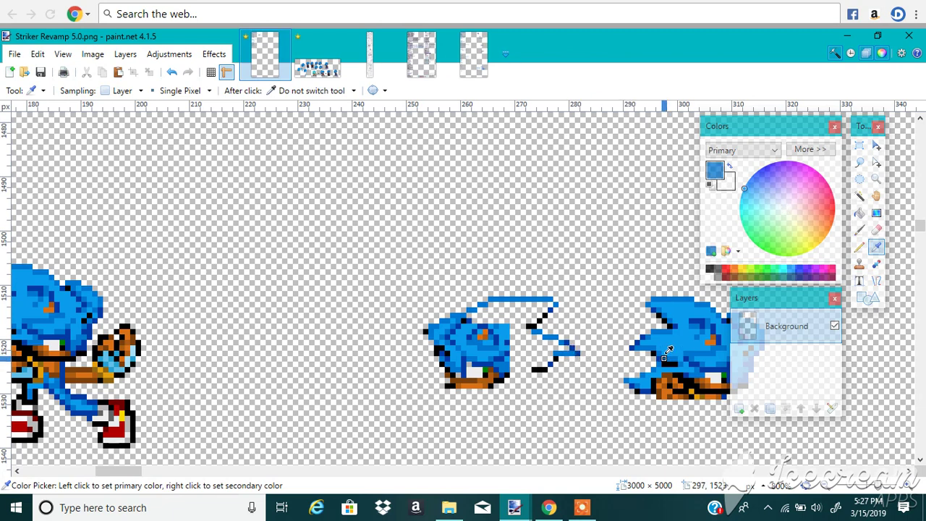